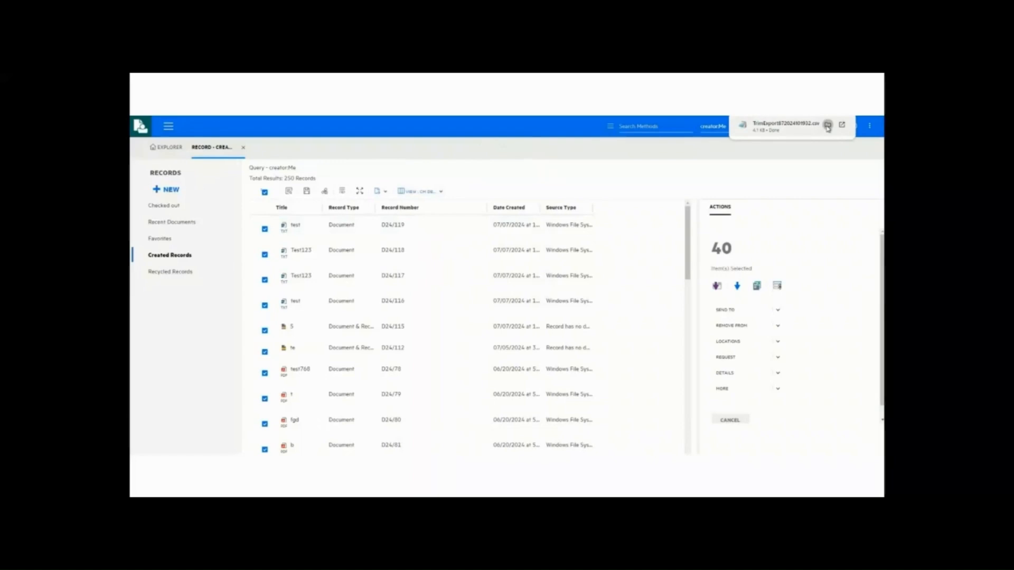
- Locate the exported CSV in the Downloads folder and open it in Notepad++ to examine the exported record metadata
left_click(828, 127)
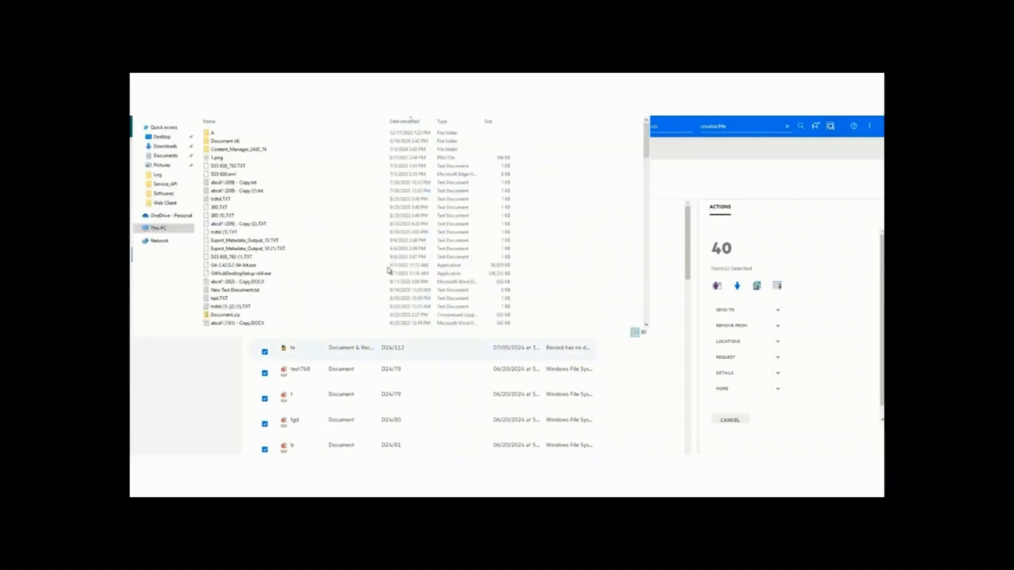
right_click(268, 325)
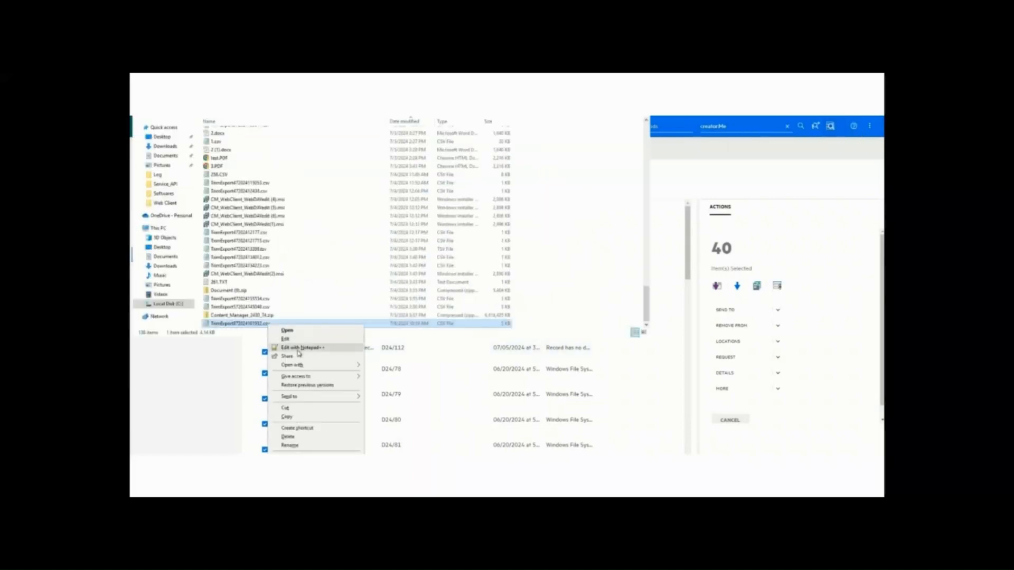
left_click(297, 349)
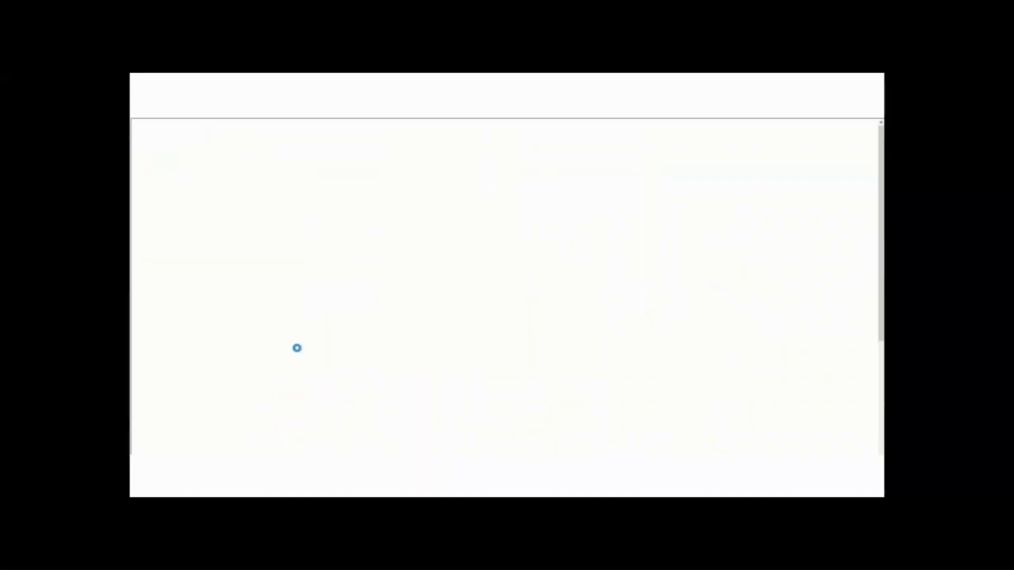
left_click(583, 255)
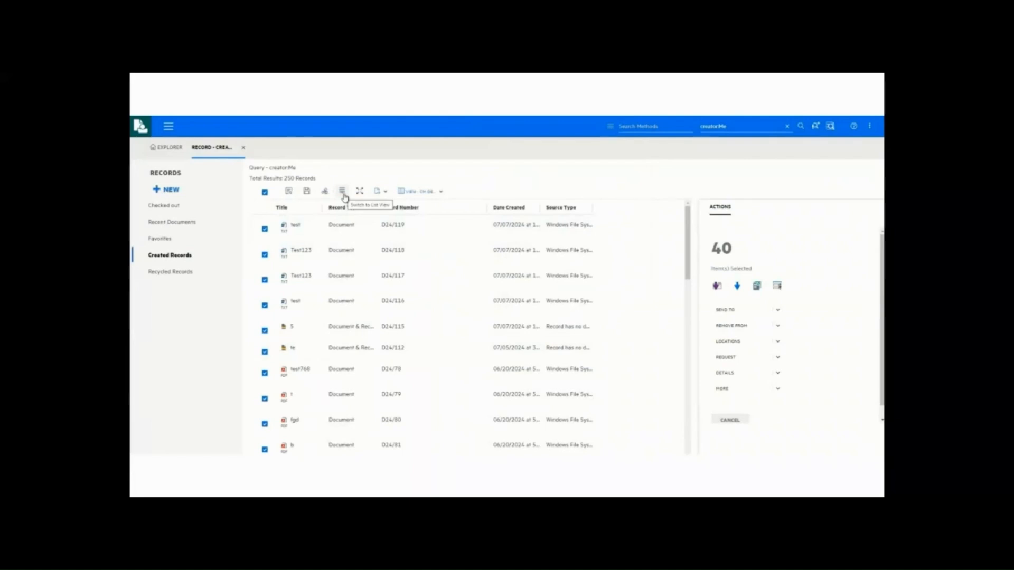
- Load more of the selected created records until 80 are selected, and export them to a CSV file
scroll(444, 380, "down", 5)
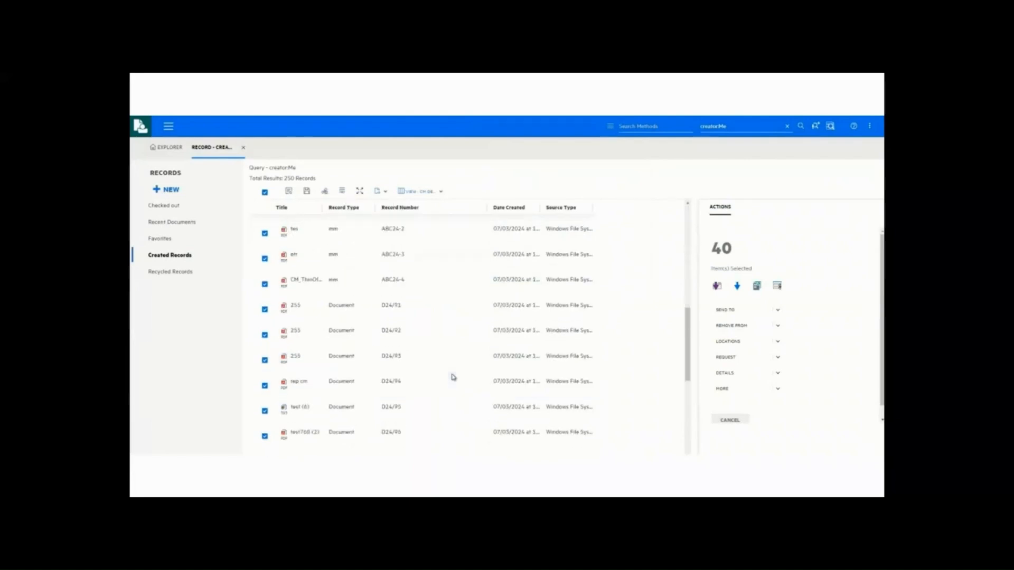
scroll(453, 377, "down", 10)
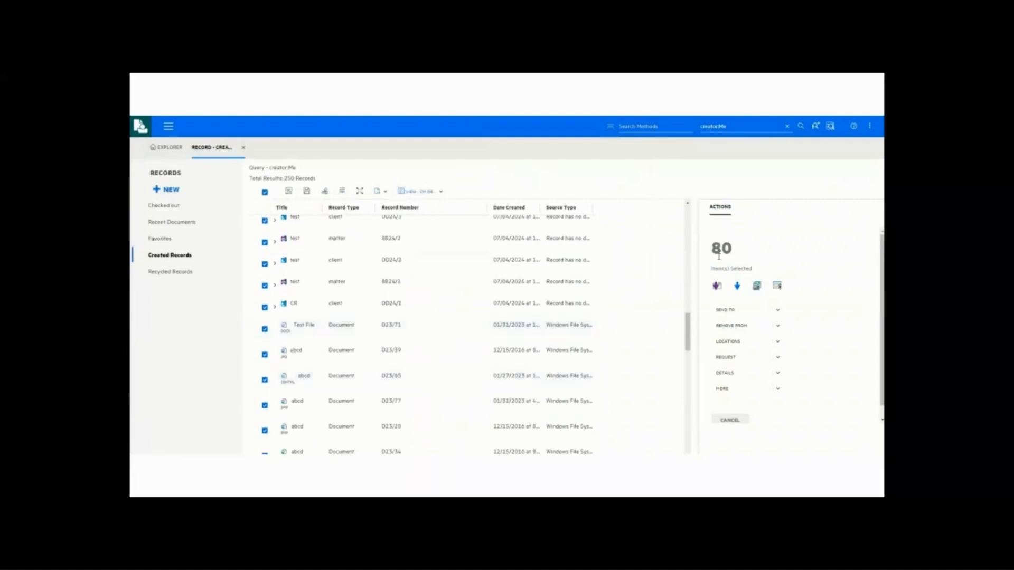
left_click(384, 191)
left_click(409, 220)
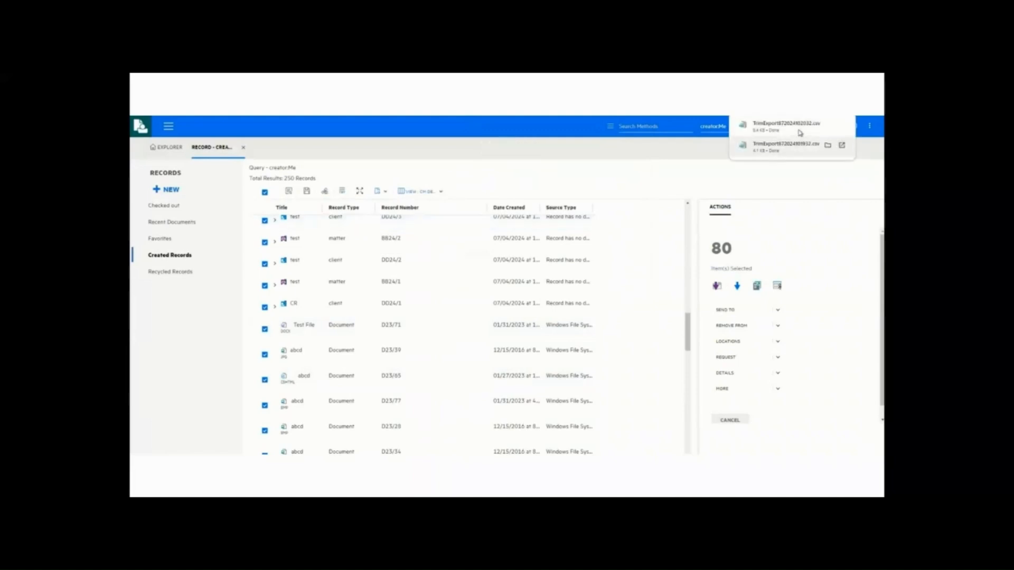
- Open the newly exported CSV, examine its record rows down to the later entries, and close it
left_click(781, 124)
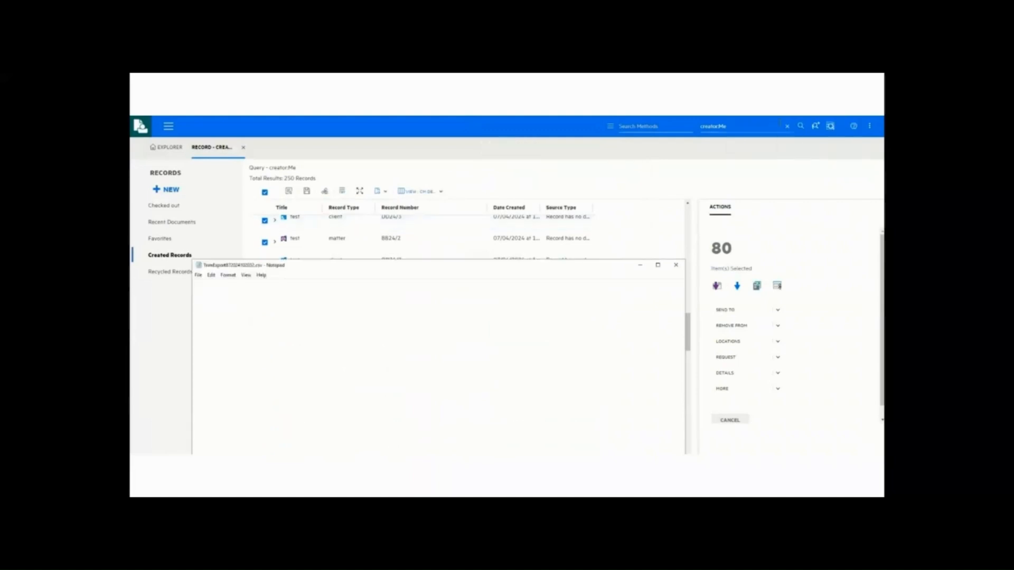
scroll(781, 123, "down", 17)
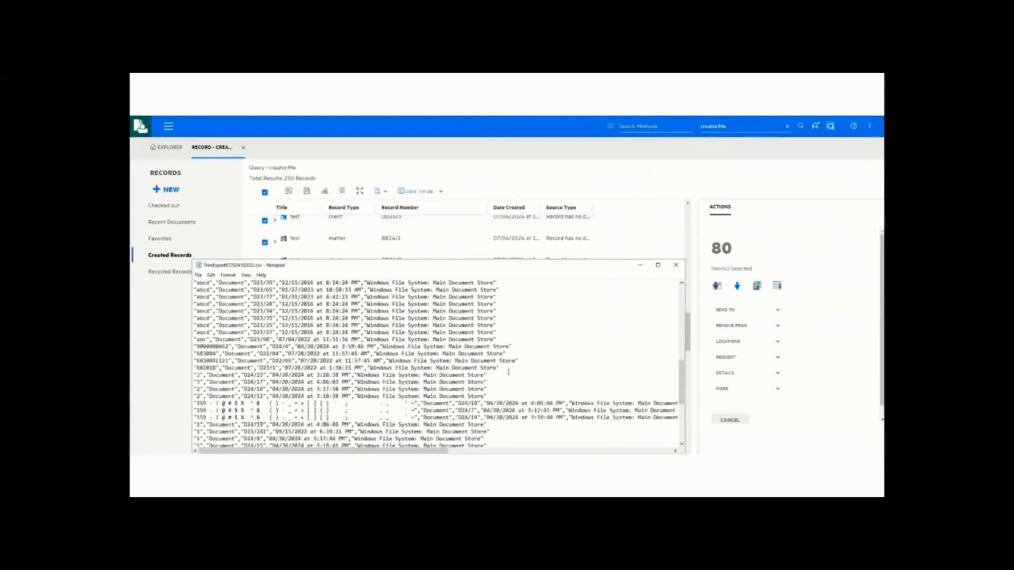
left_click(681, 269)
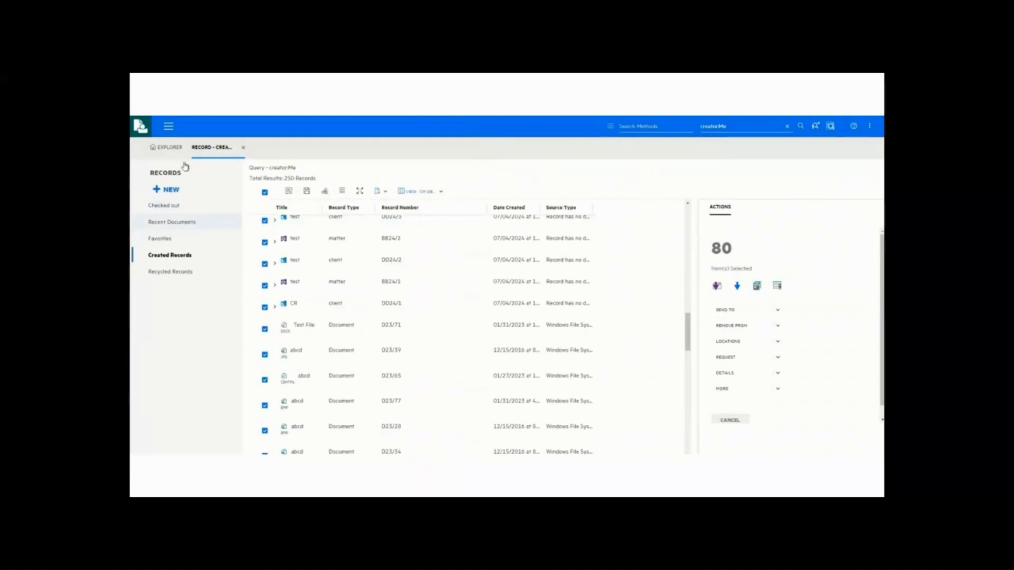
mouse_move(598, 406)
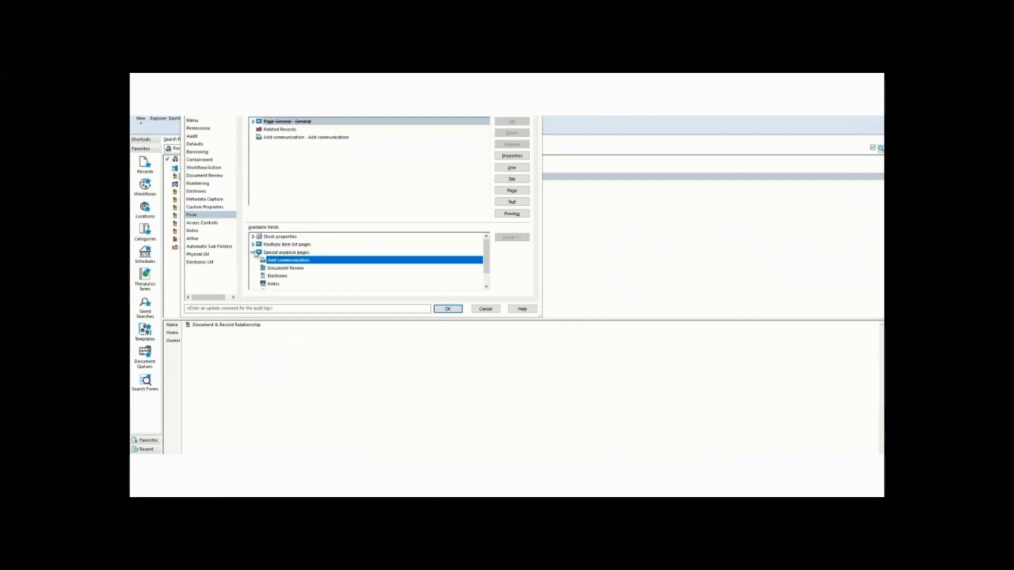
mouse_move(416, 448)
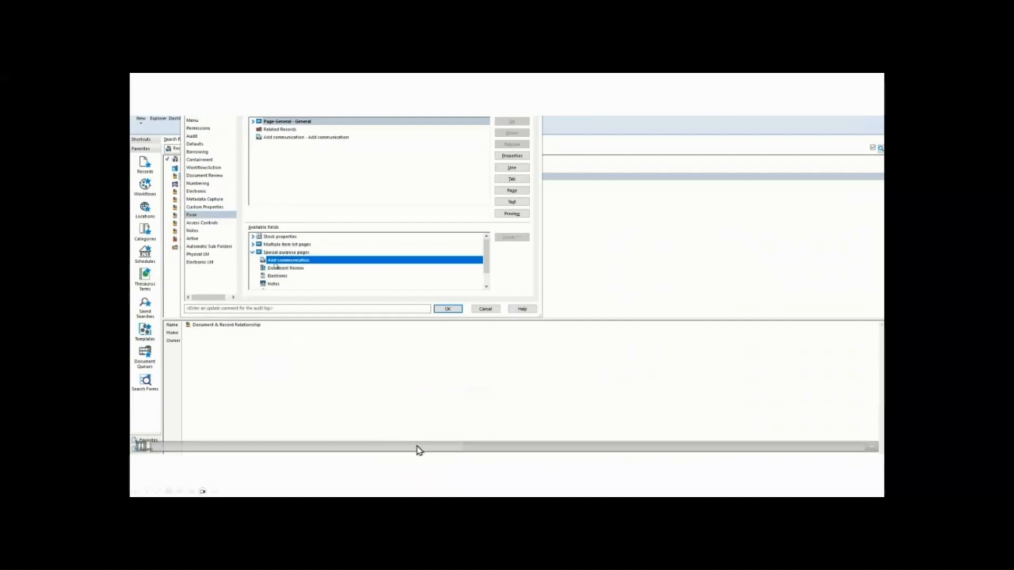
left_click(488, 448)
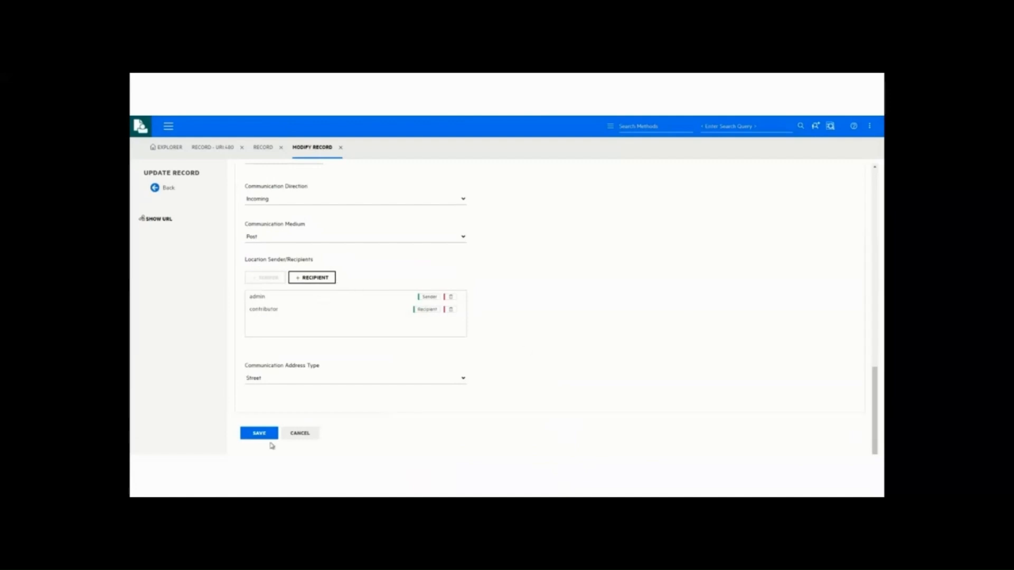
- Save the record with its incoming Post communication, and reopen it for updating to review the communication entry
left_click(269, 435)
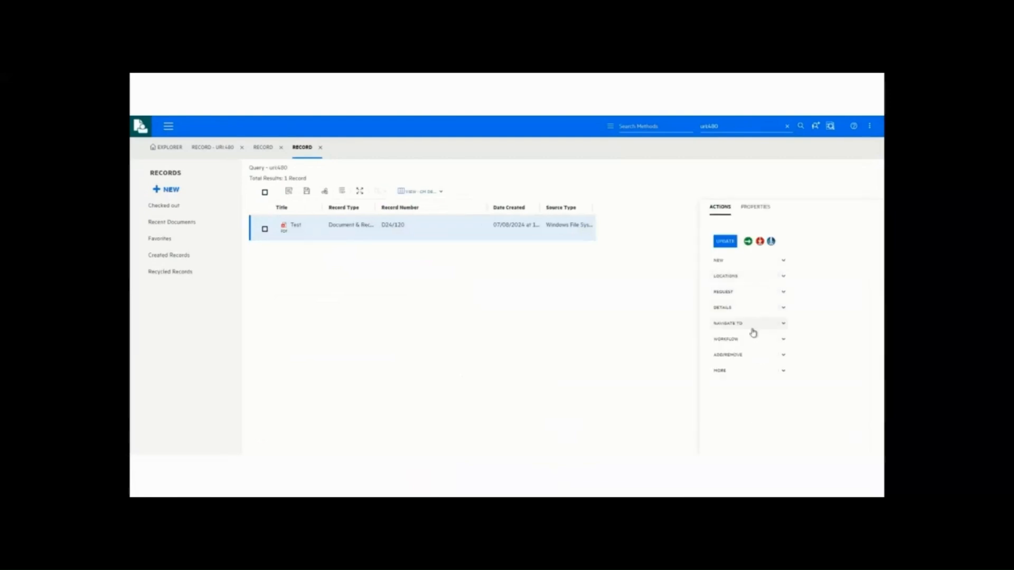
left_click(725, 241)
scroll(665, 425, "down", 3)
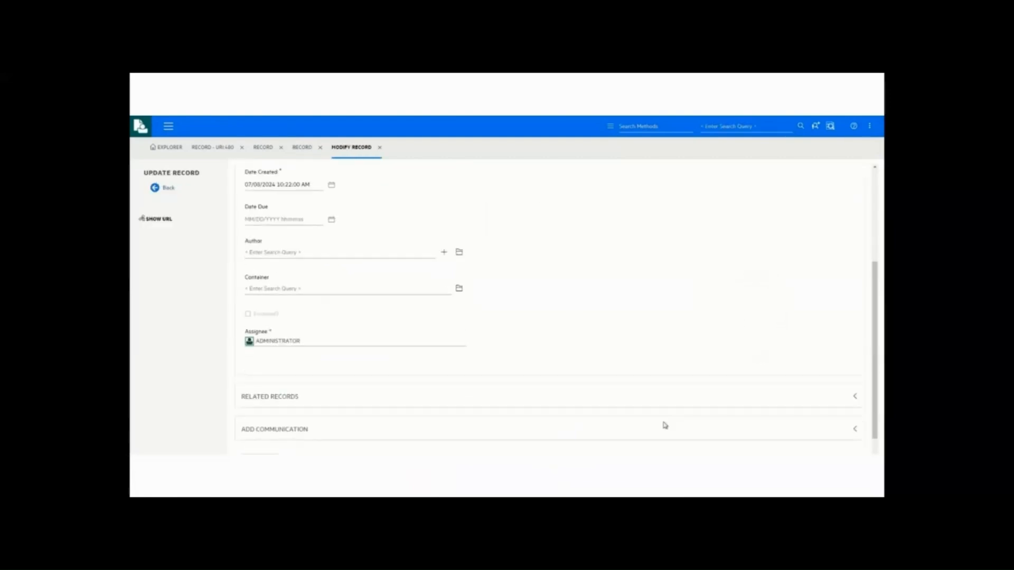
left_click(857, 391)
scroll(608, 370, "down", 5)
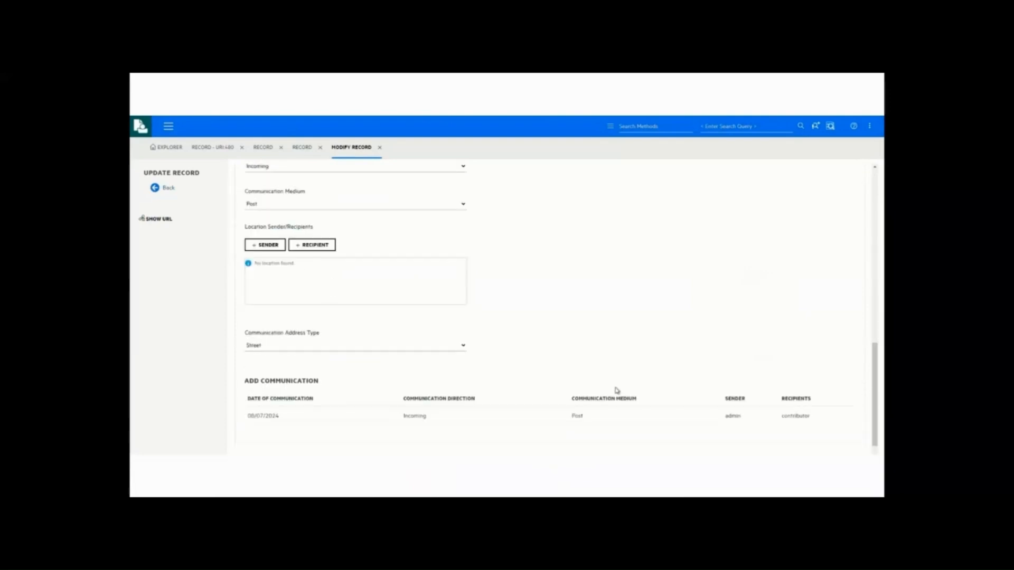
scroll(539, 391, "down", 1)
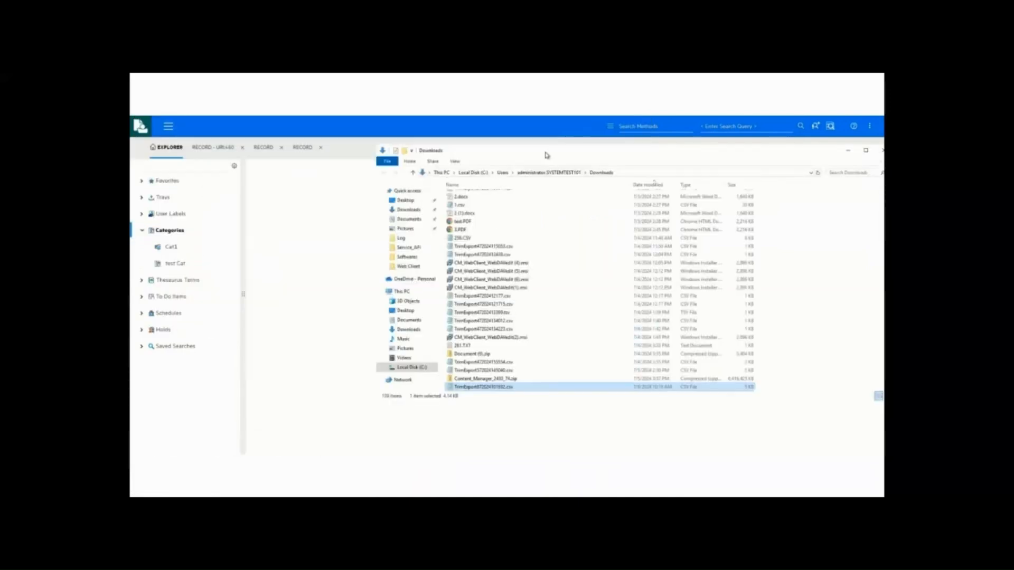
- Add the exported CSV from Downloads to the test Cat category as a Document record titled "test", and list that category's records
left_click_drag(485, 389, 181, 265)
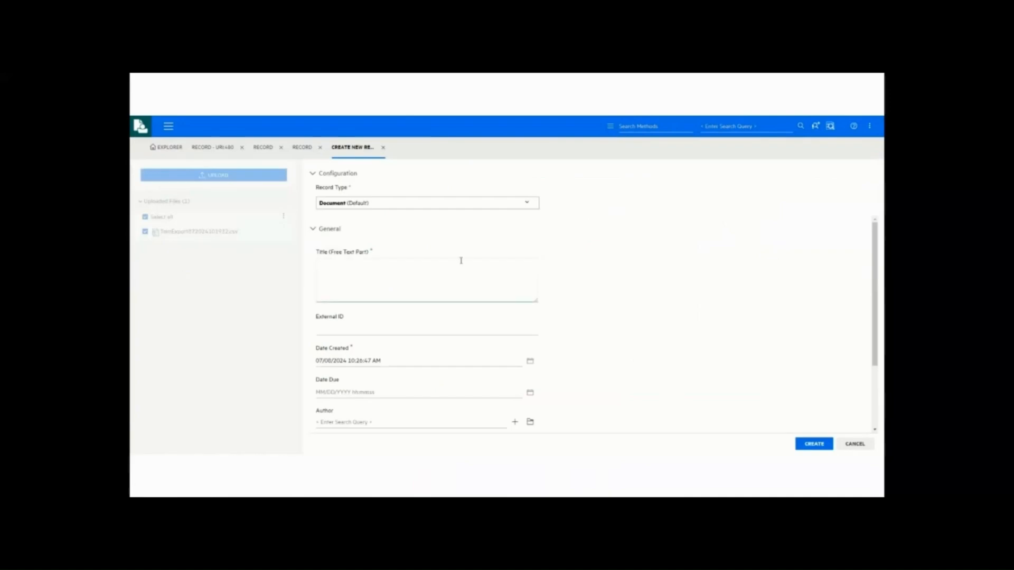
type("test")
scroll(525, 338, "down", 2)
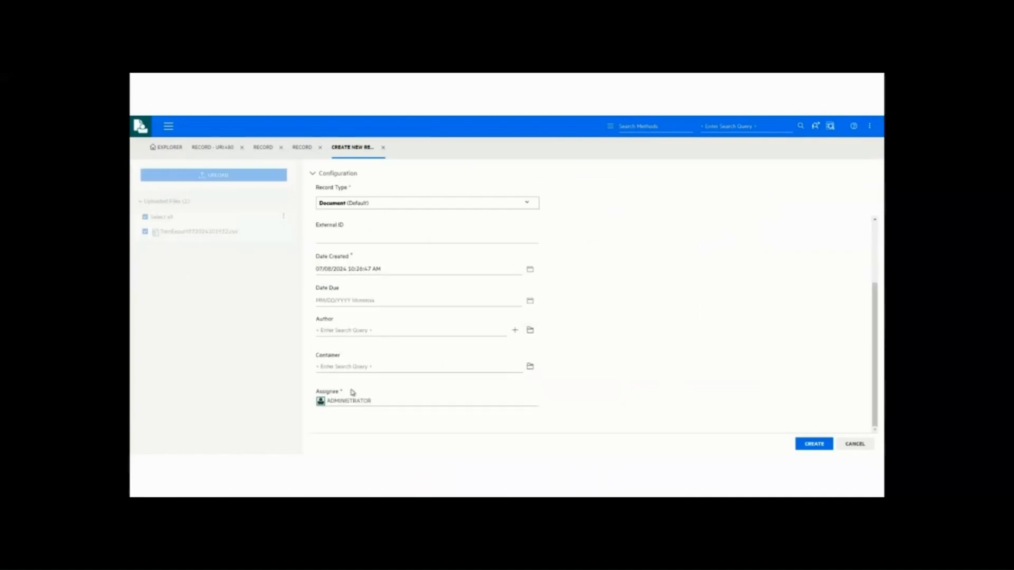
left_click(815, 445)
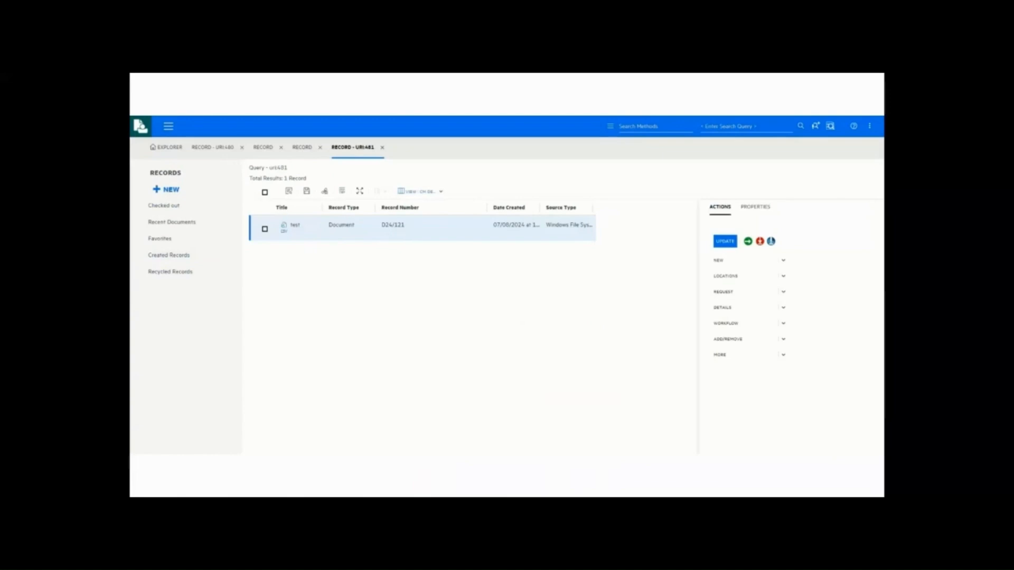
left_click(167, 147)
left_click(173, 265)
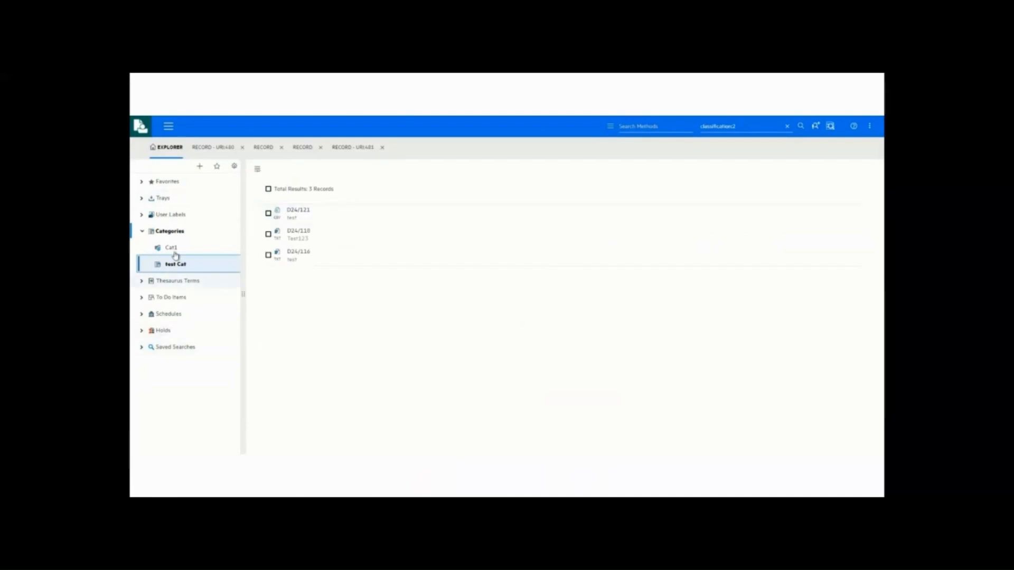
- Add 3.PDF from the Downloads folder to the "test y" user label as a Document record titled "test"
left_click(142, 213)
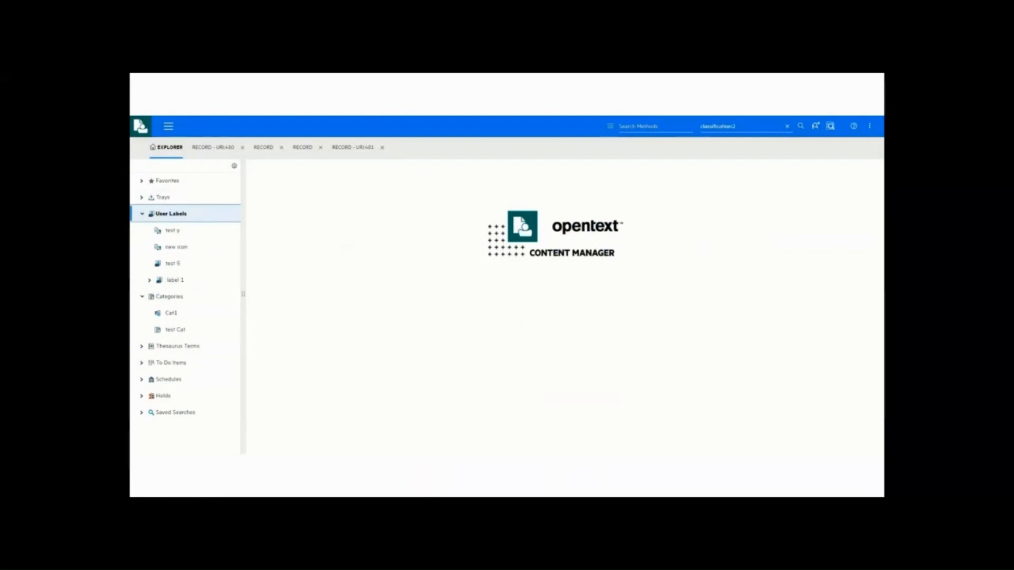
mouse_move(236, 488)
left_click(280, 454)
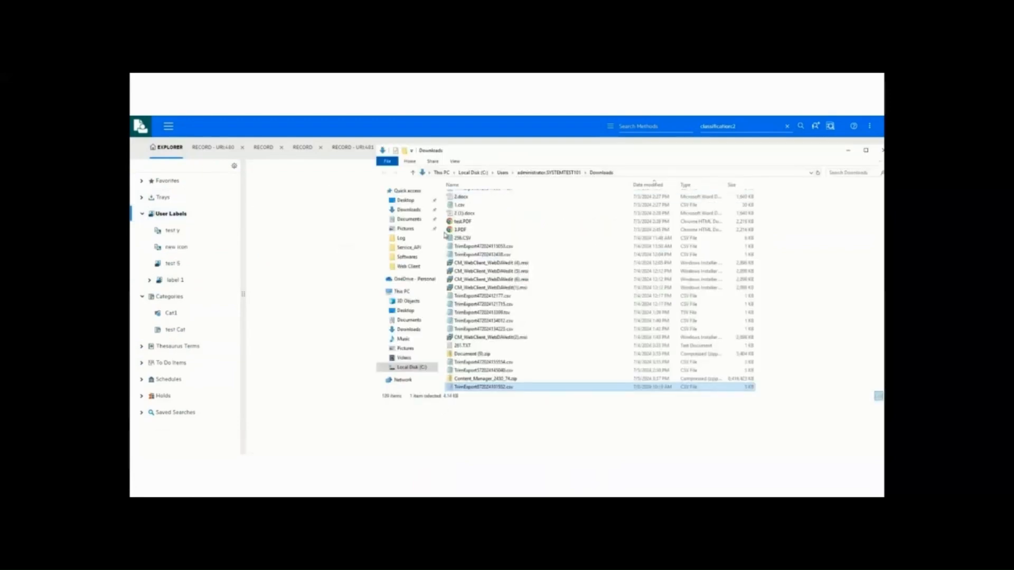
left_click_drag(449, 231, 170, 231)
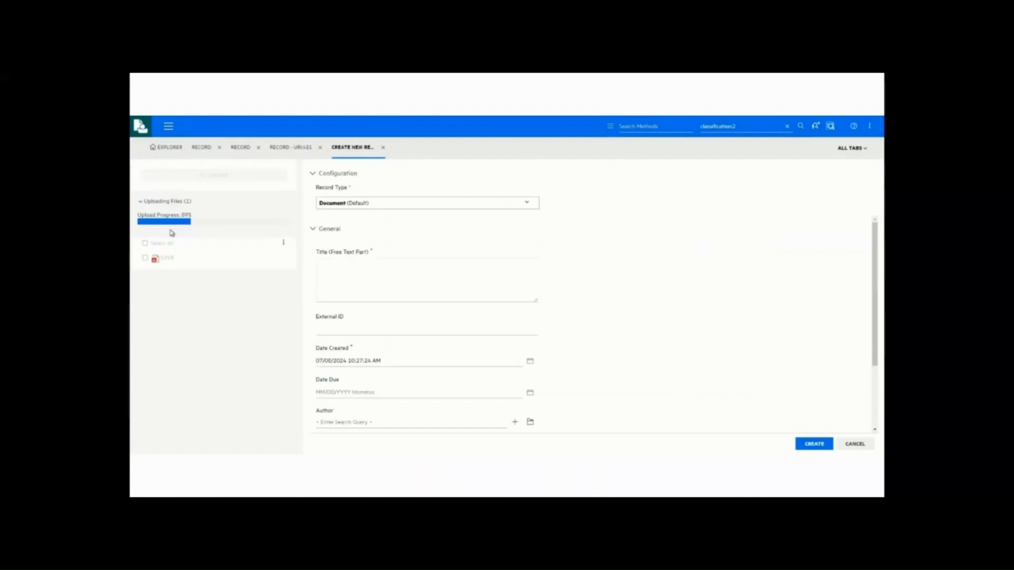
type("test")
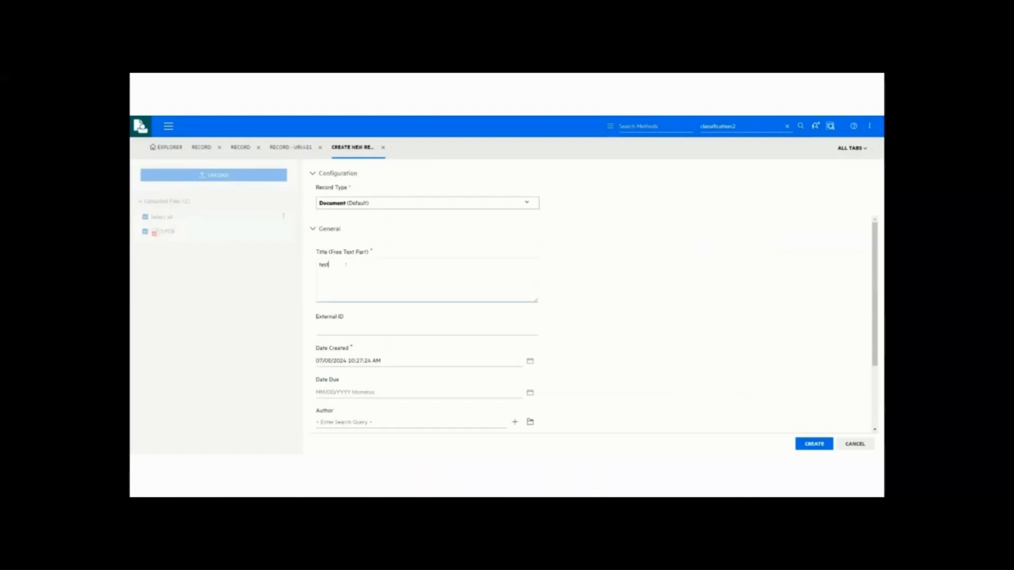
left_click(806, 445)
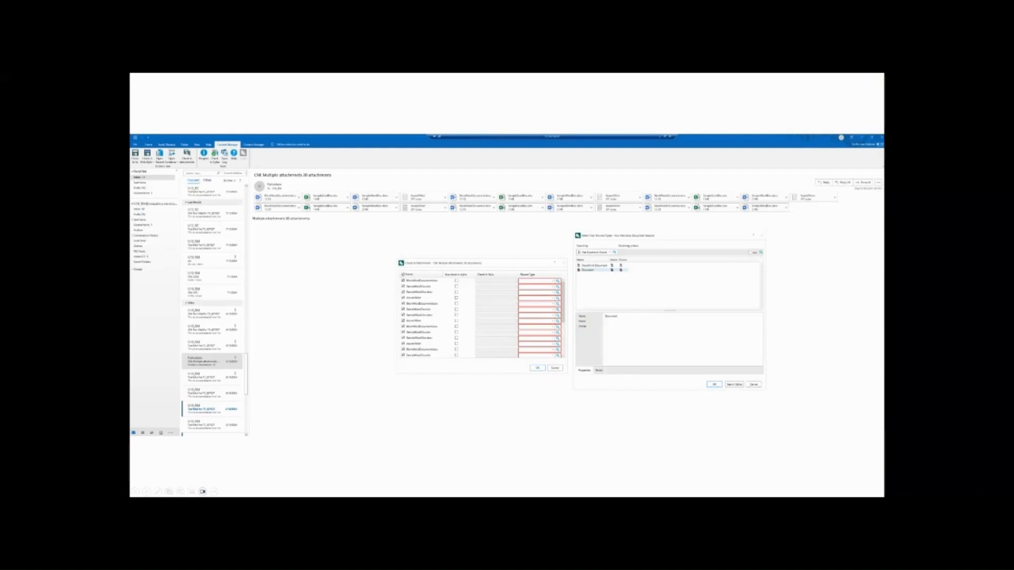
key("Right")
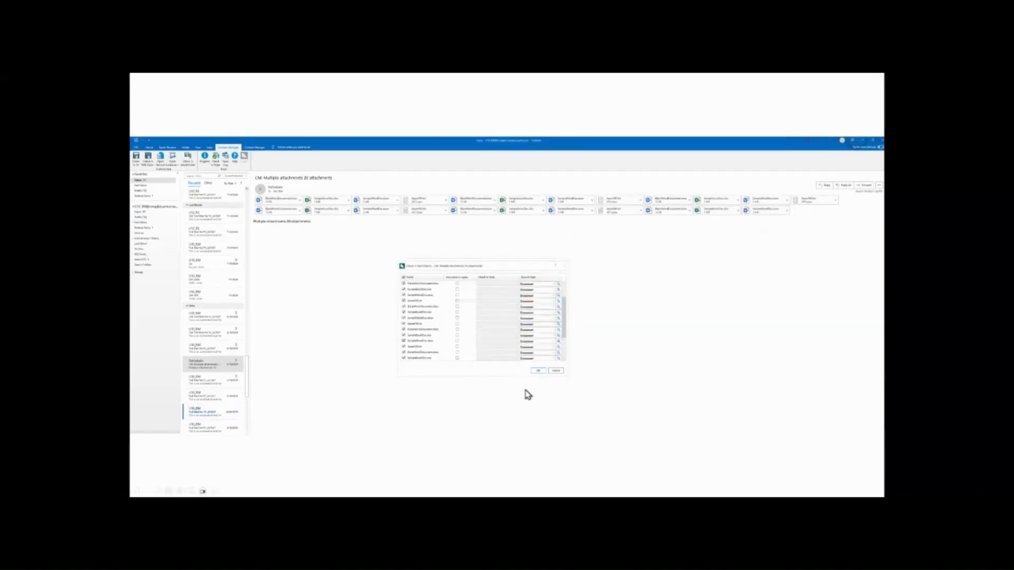
key("Right")
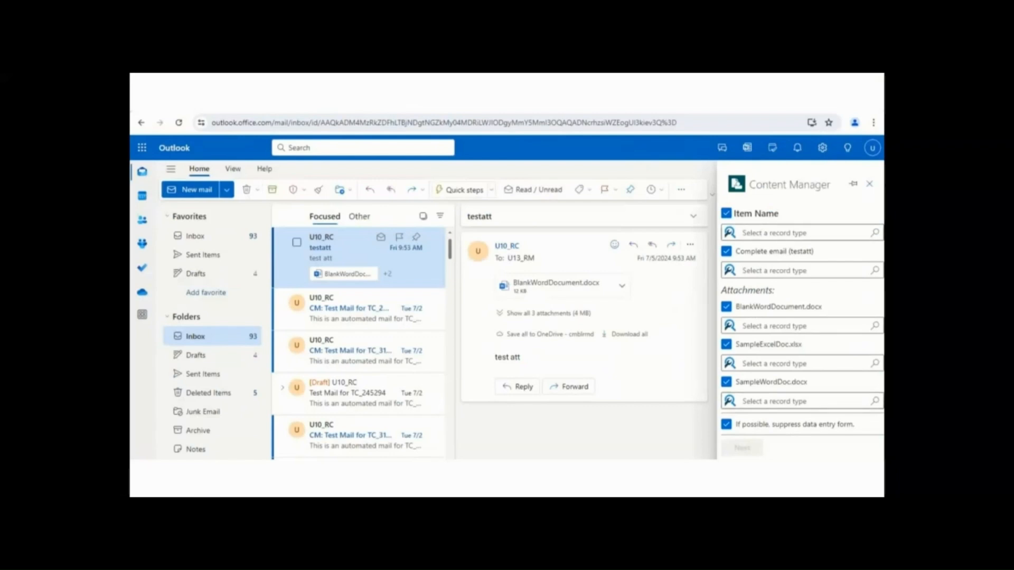
- Choose Document as the record type for all items in the testatt email's Content Manager check-in
left_click(875, 232)
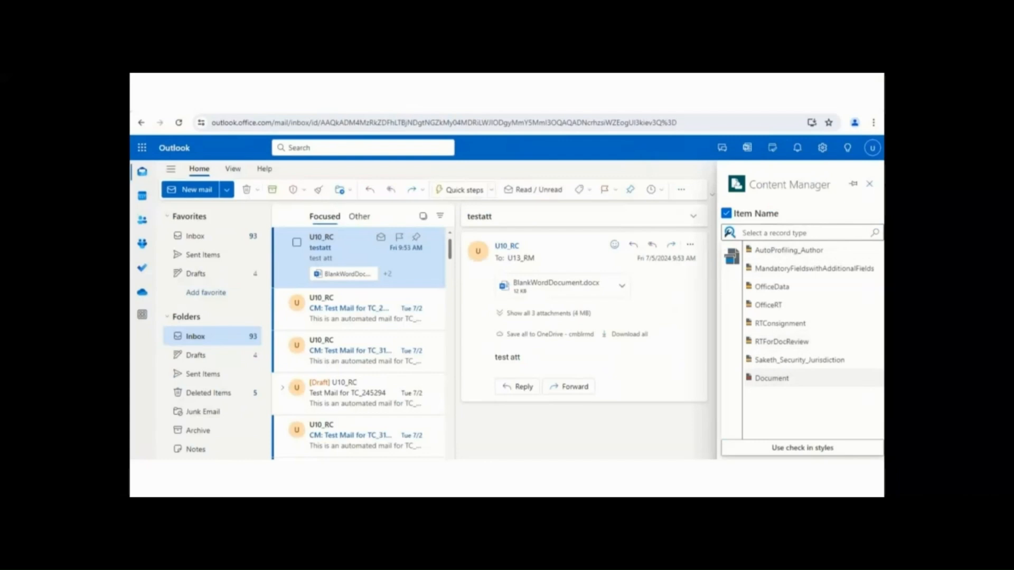
left_click(771, 378)
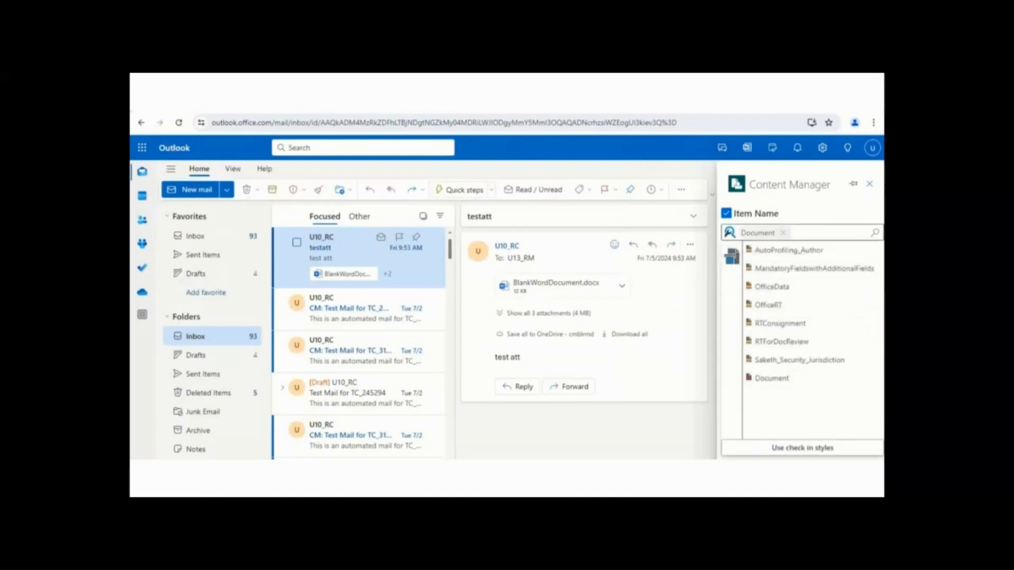
mouse_move(628, 437)
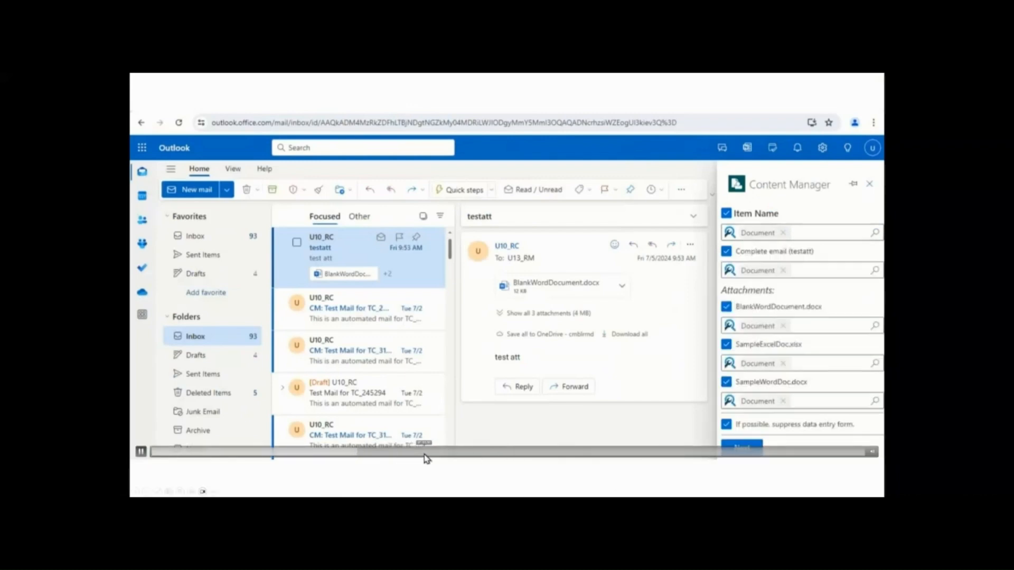
left_click(503, 456)
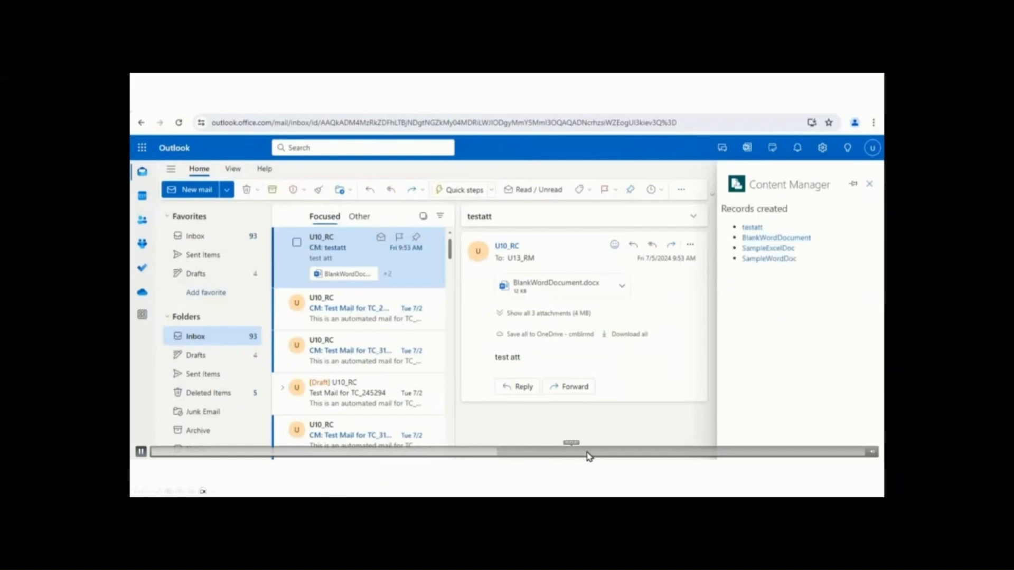
left_click(635, 455)
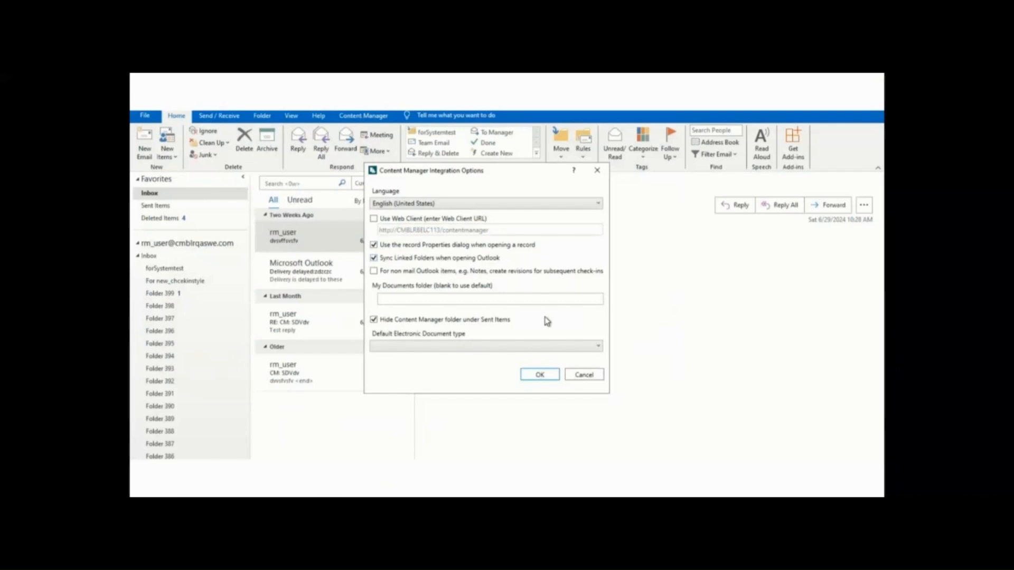
mouse_move(725, 440)
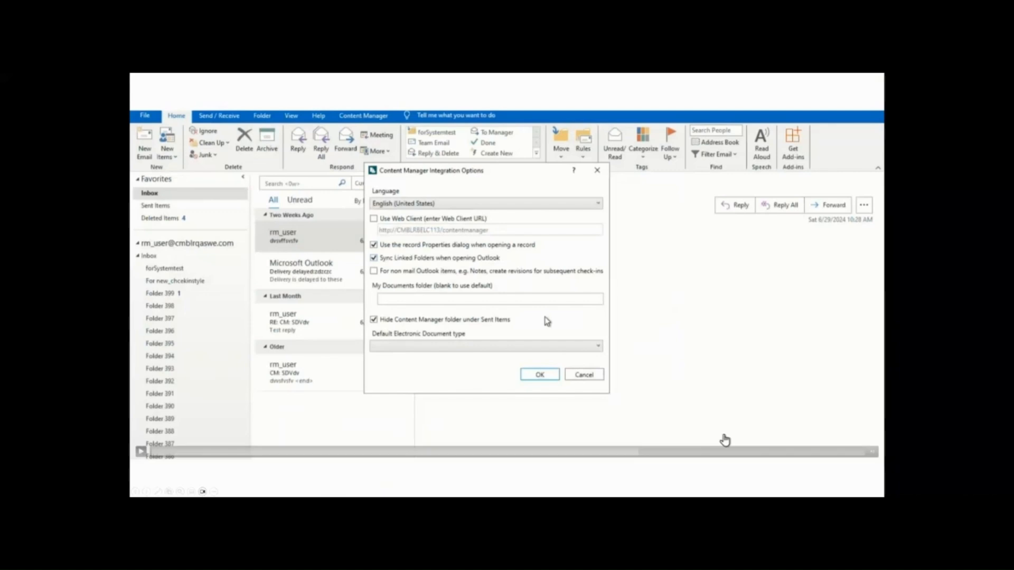